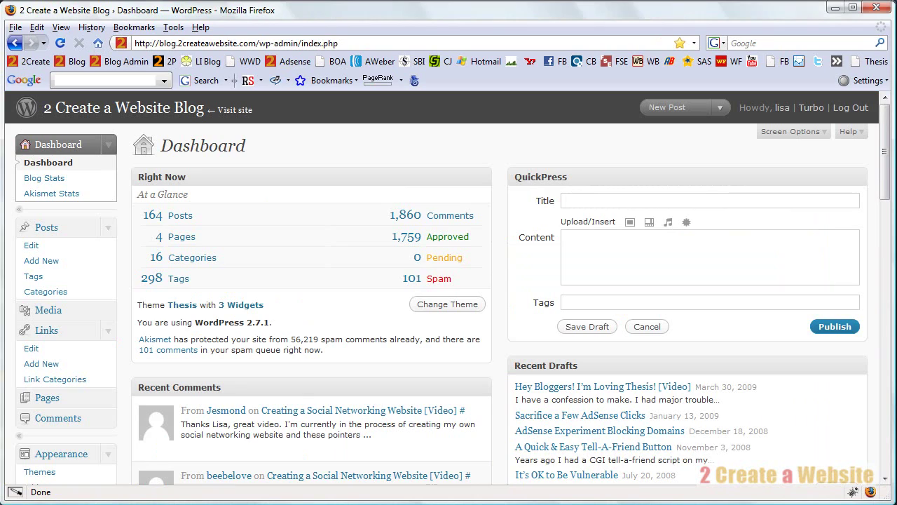
Step: Open the Thesis Design Options page and examine the available body fonts
drag(888, 161, 888, 232)
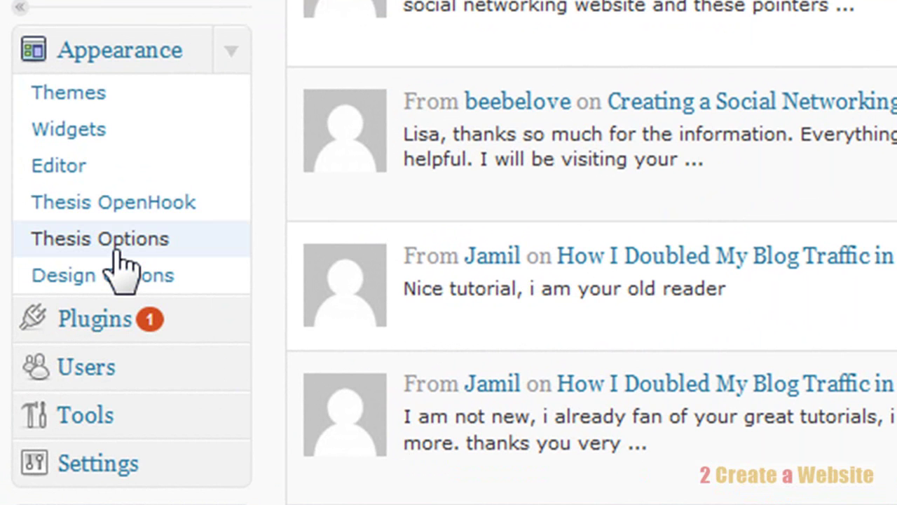
click(113, 278)
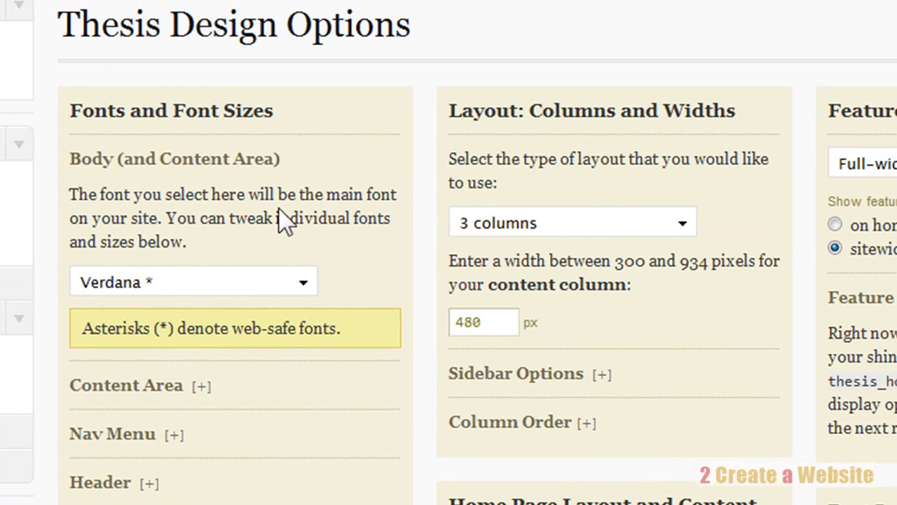
click(302, 284)
click(302, 284)
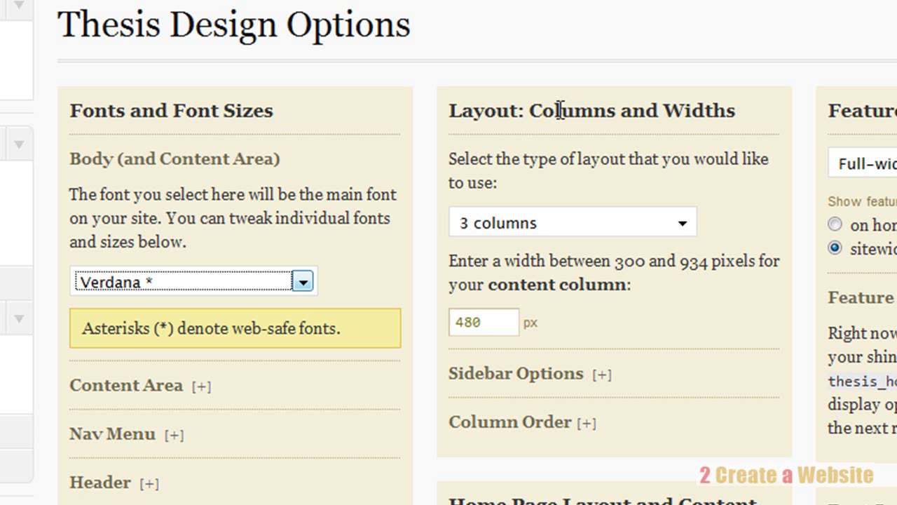
Step: Examine the column layout choices and the content column width setting
click(682, 224)
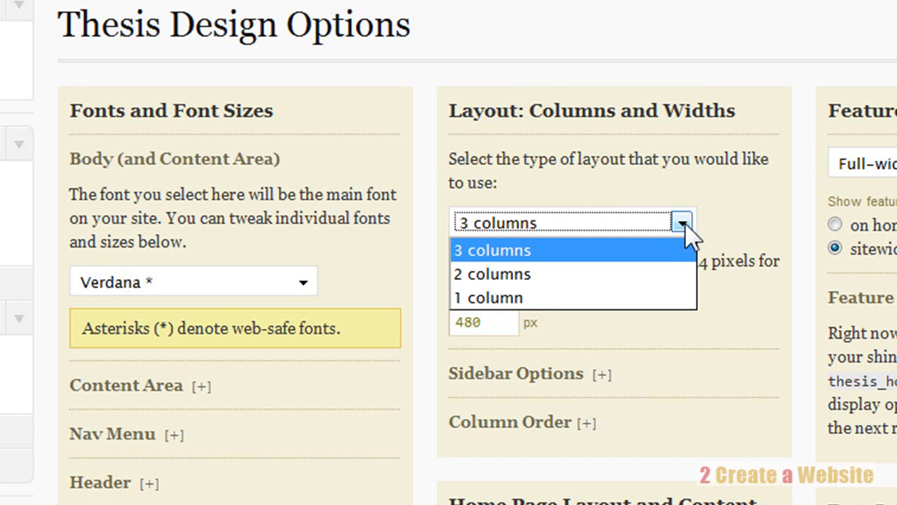
click(682, 223)
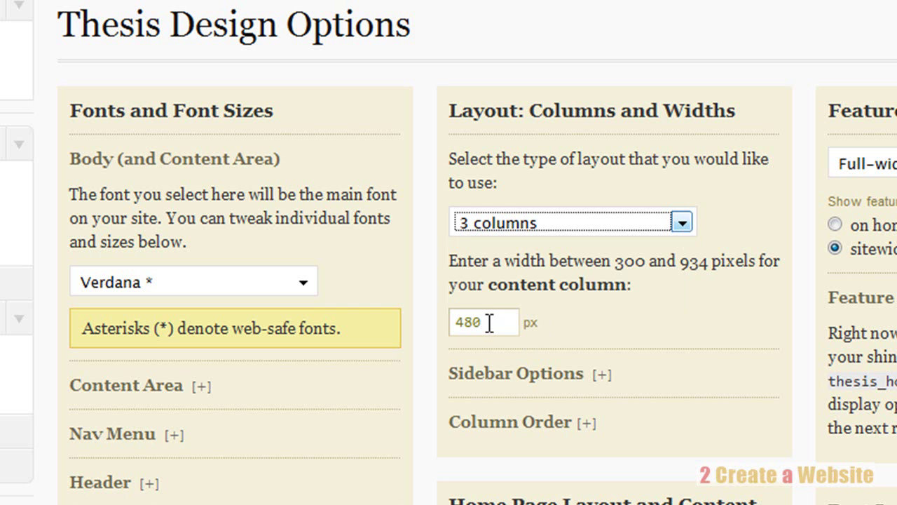
drag(491, 324, 430, 327)
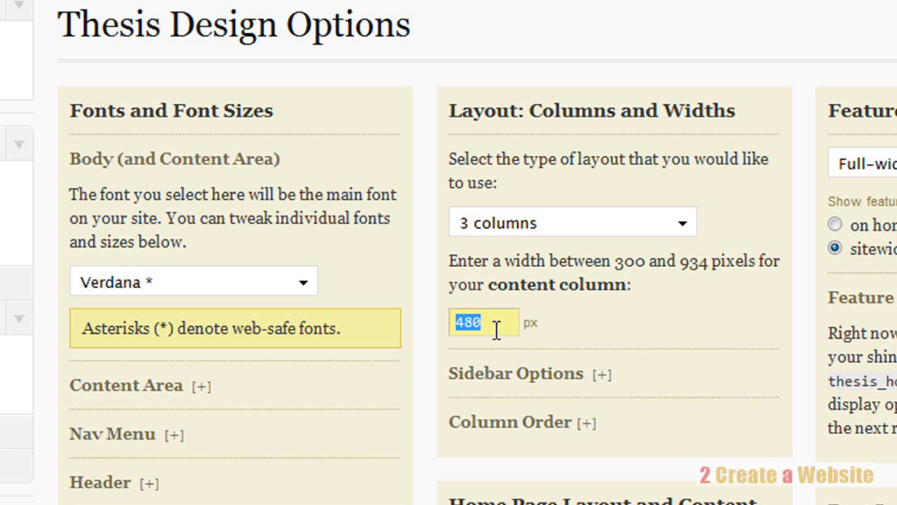
Step: Expand the Sidebar Options and Column Order settings, and look at the matching column layout on the live blog
click(601, 374)
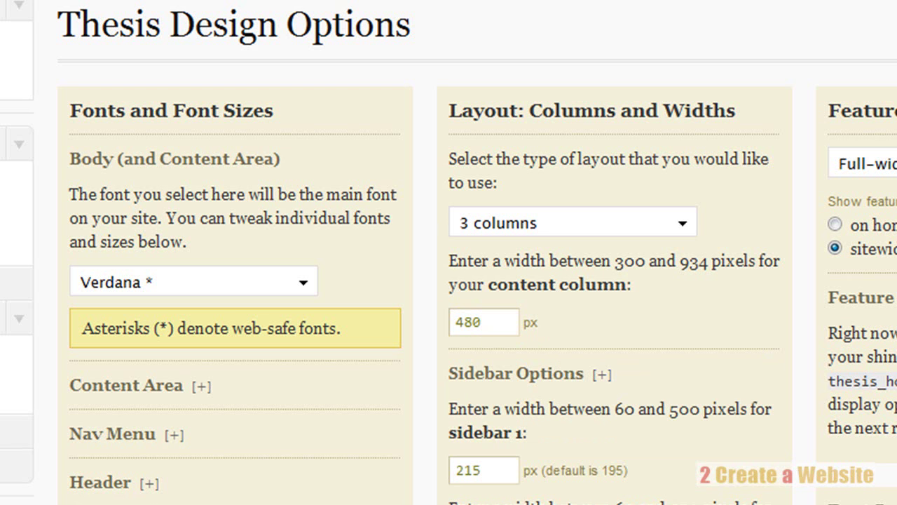
scroll(449, 253, down, 3)
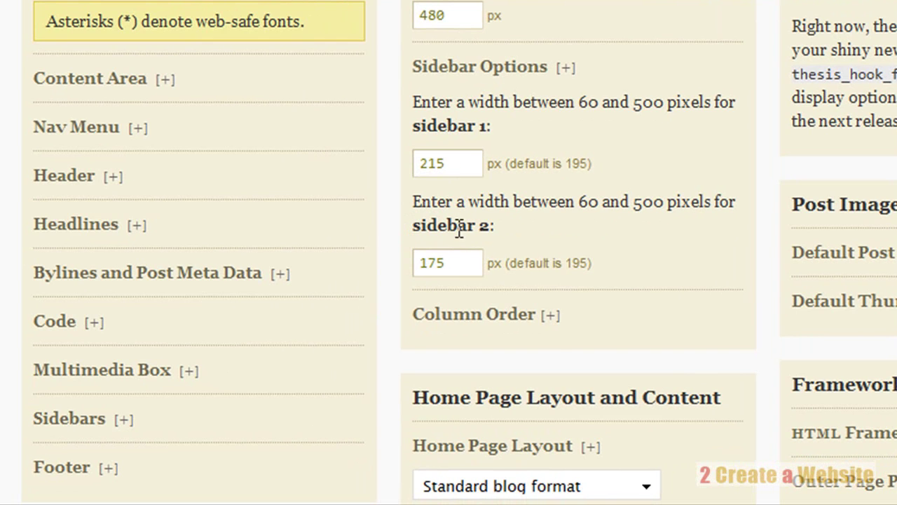
click(549, 316)
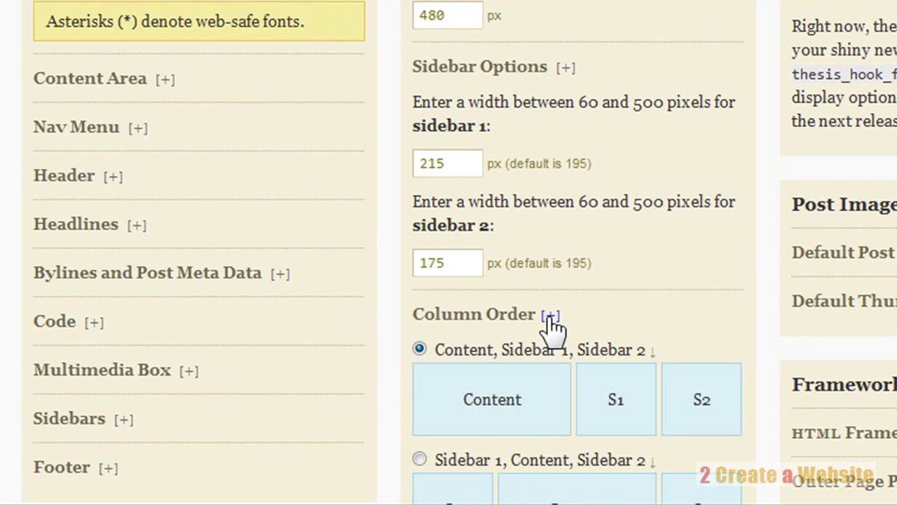
scroll(548, 316, down, 3)
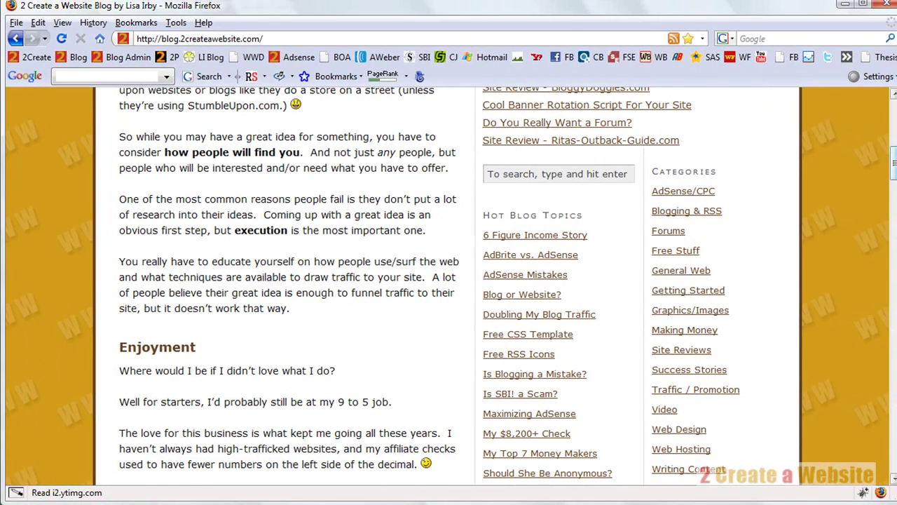
drag(893, 163, 894, 117)
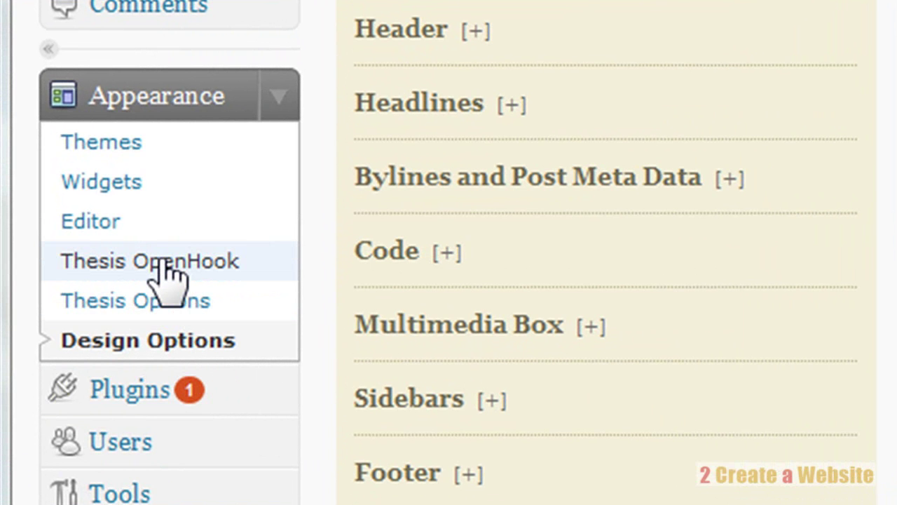
Step: Open the Thesis OpenHook page and examine the hook boxes around the header alongside the live blog's header
click(163, 261)
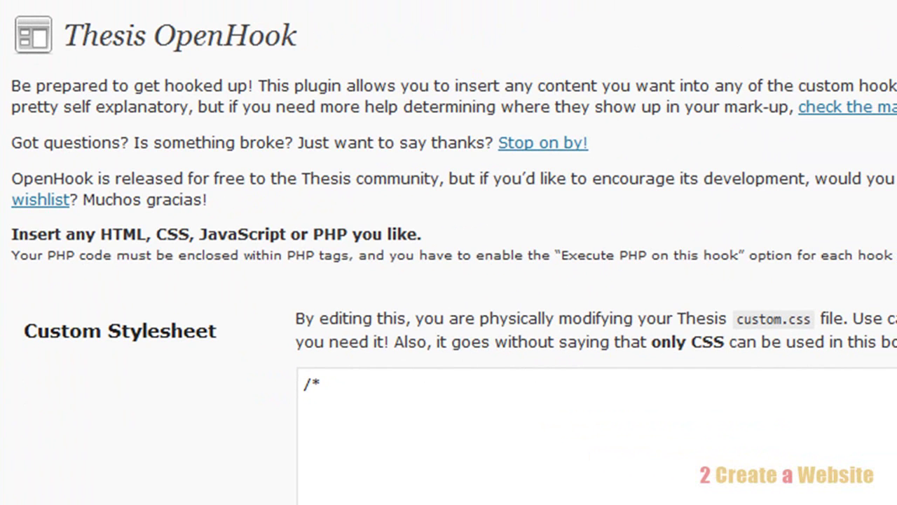
scroll(448, 280, down, 15)
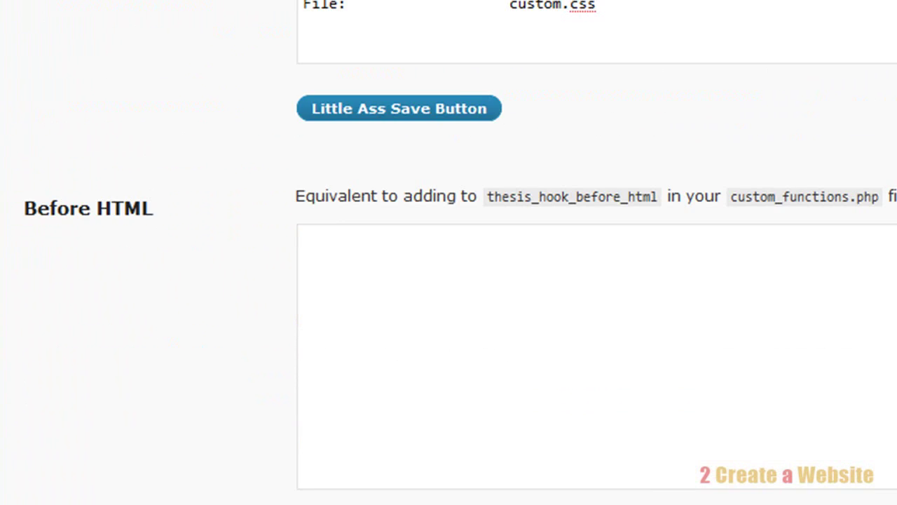
scroll(448, 280, down, 7)
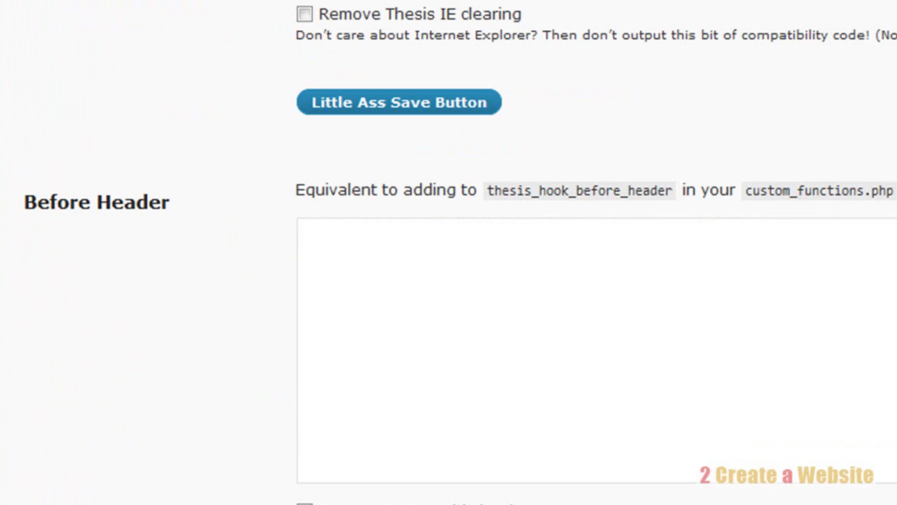
scroll(448, 281, down, 3)
click(556, 32)
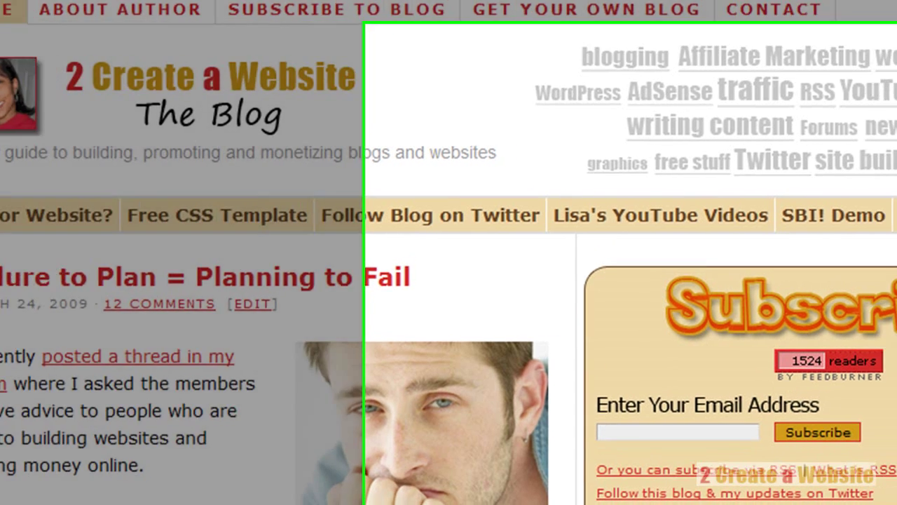
scroll(449, 252, up, 2)
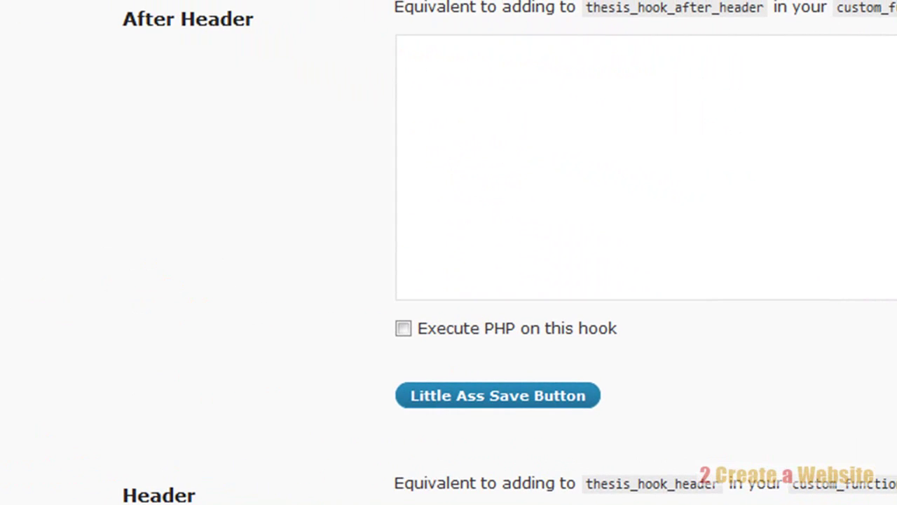
Step: Insert the centered blogmastermind.com banner code in the After Sidebars hook with PHP execution enabled, and save it
scroll(645, 253, down, 15)
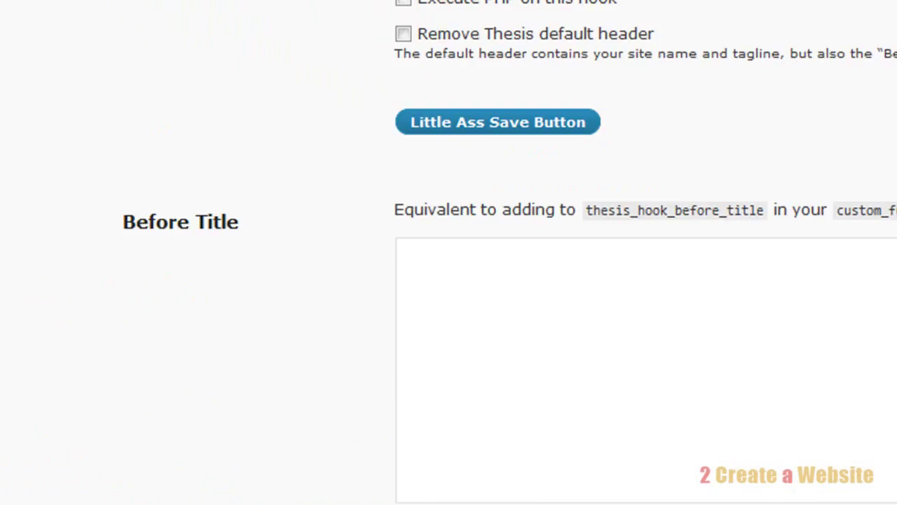
scroll(645, 252, down, 15)
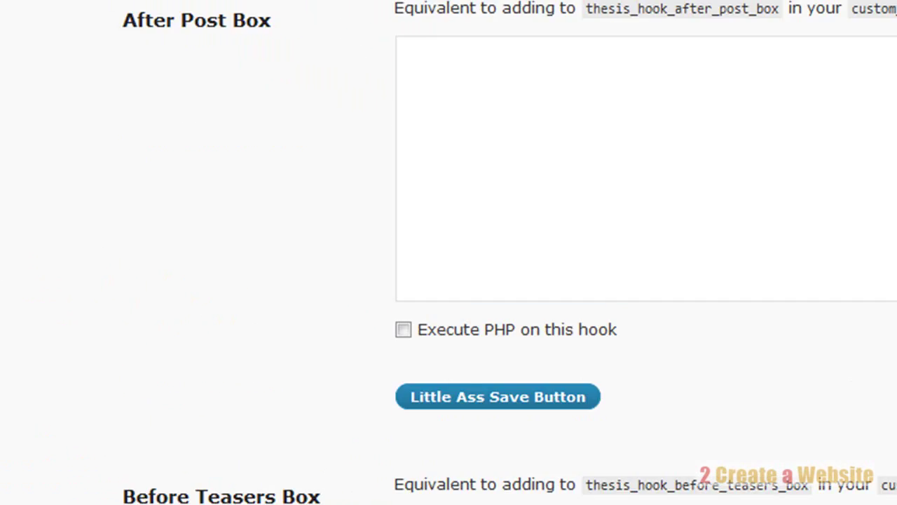
scroll(645, 252, down, 8)
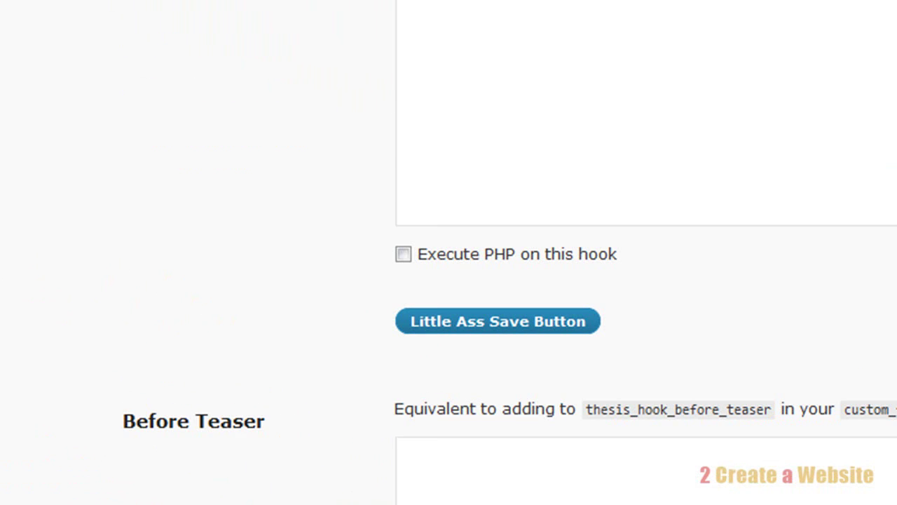
scroll(645, 253, down, 15)
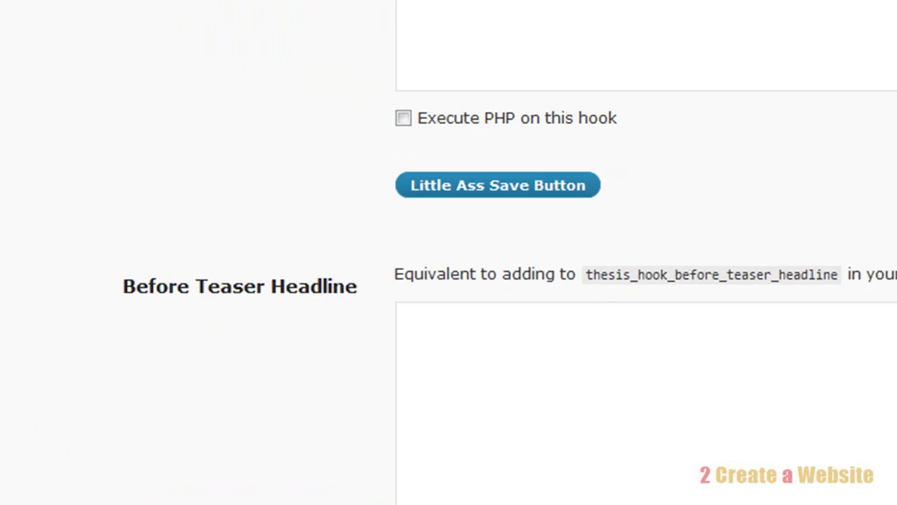
scroll(644, 252, down, 15)
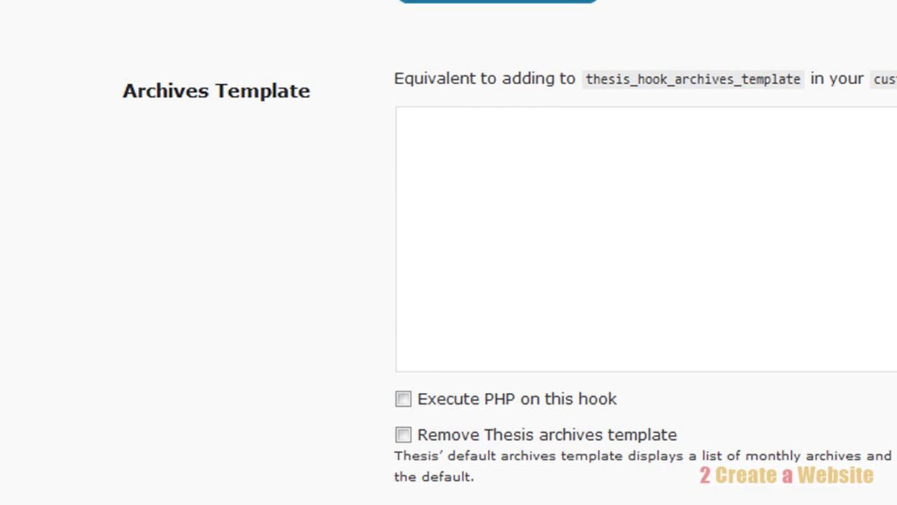
scroll(645, 253, down, 4)
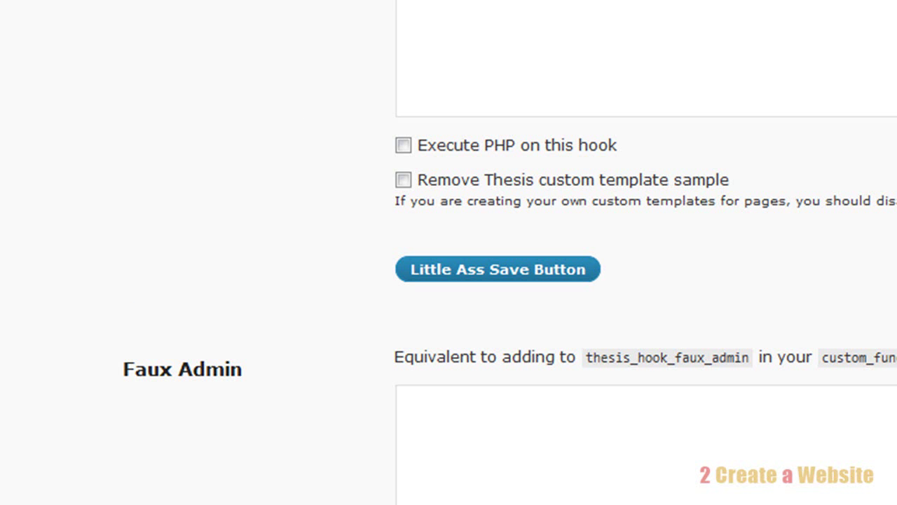
scroll(644, 252, down, 10)
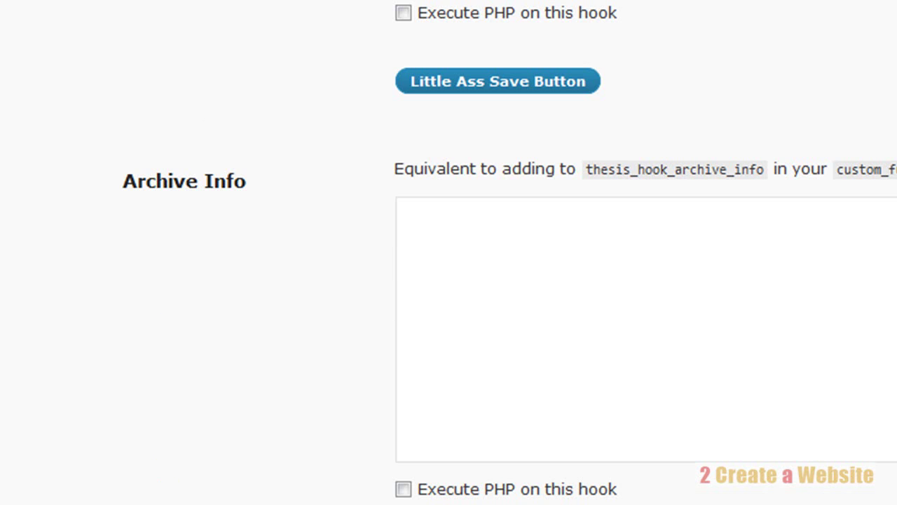
scroll(645, 253, down, 14)
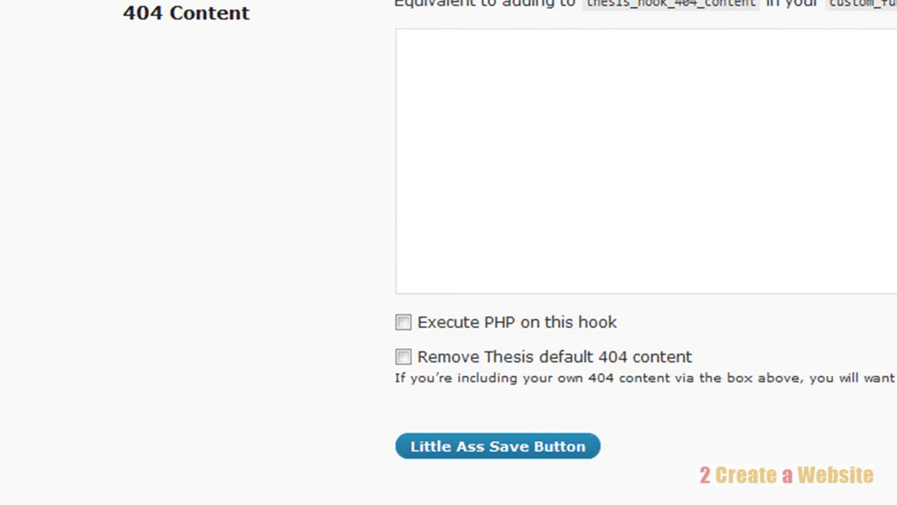
scroll(223, 114, up, 4)
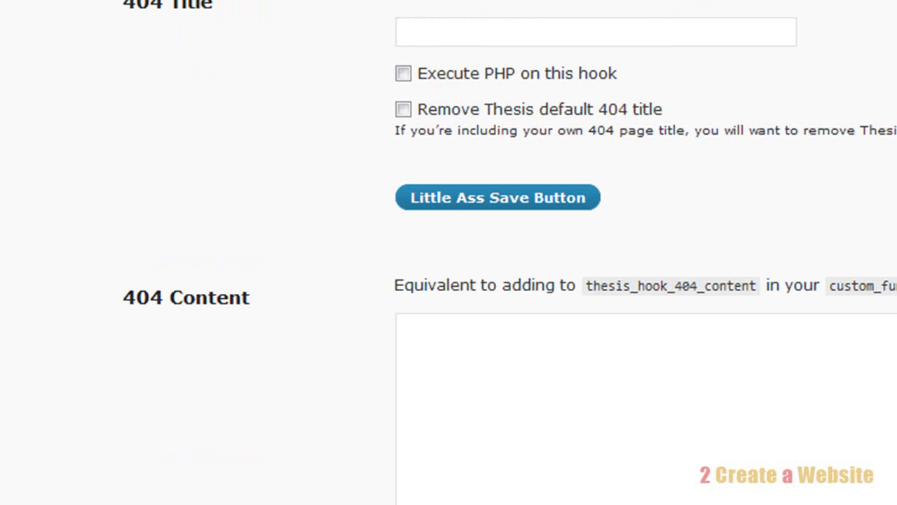
scroll(645, 252, down, 10)
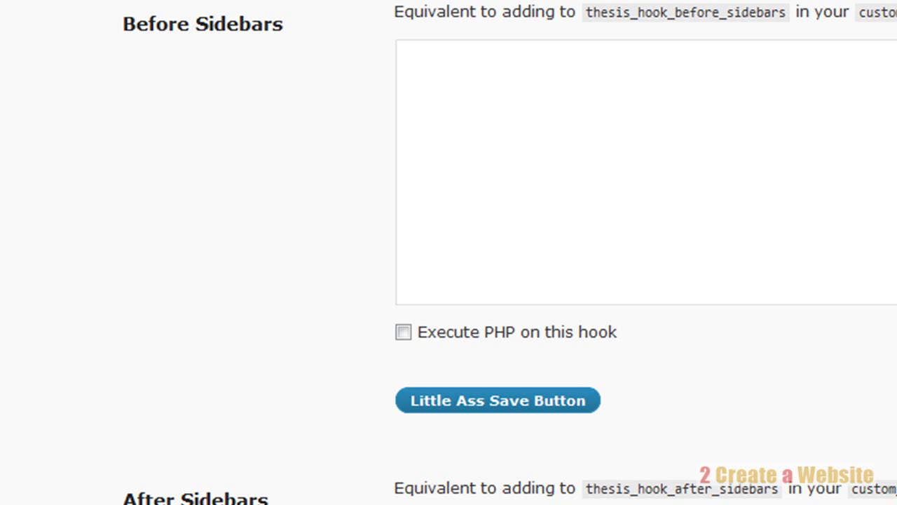
scroll(645, 252, down, 3)
scroll(645, 252, down, 1)
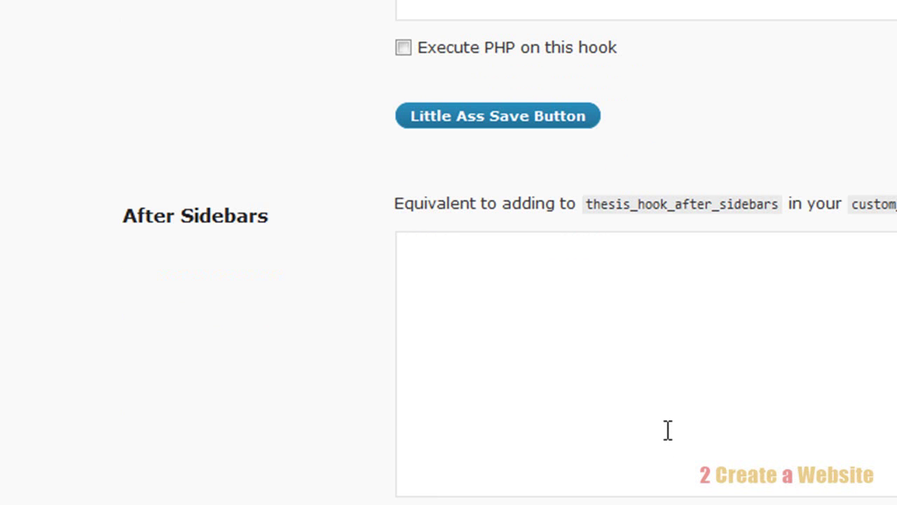
click(699, 282)
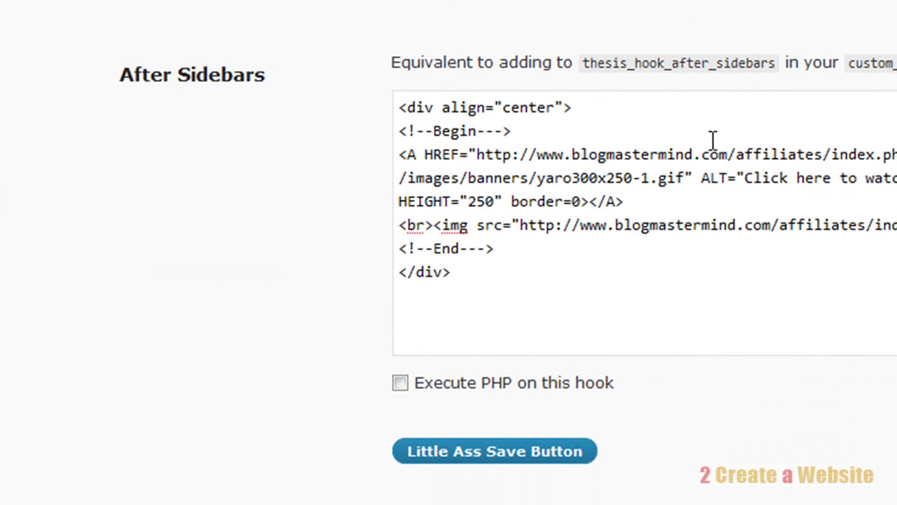
click(401, 383)
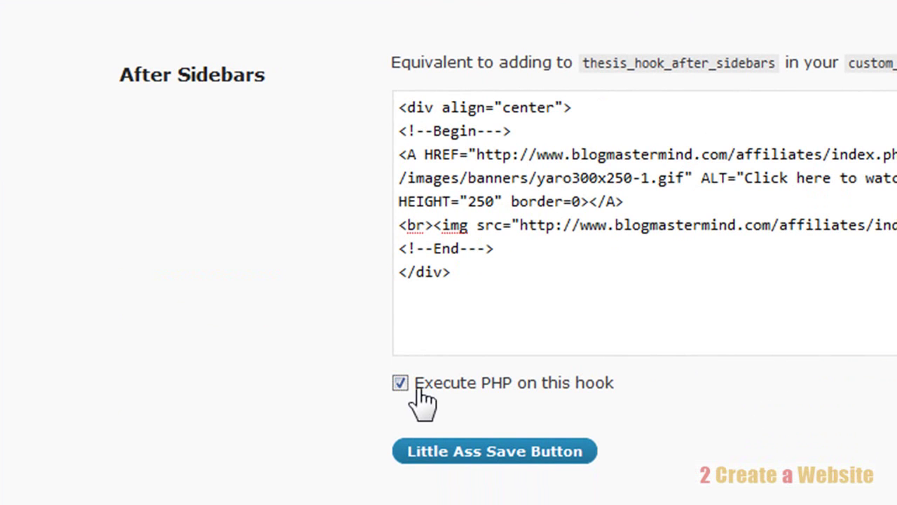
click(498, 463)
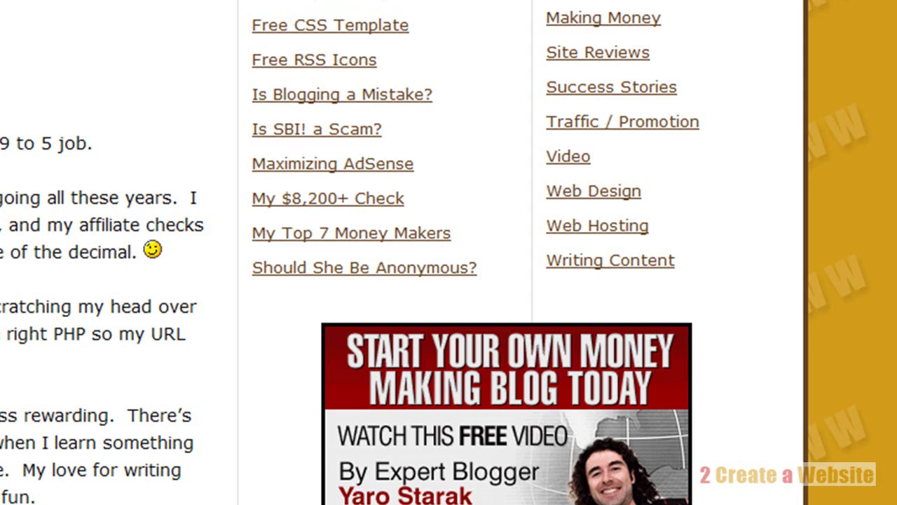
Step: Check the banner beneath the sidebars and the Subscribe box on the live blog
scroll(449, 253, down, 3)
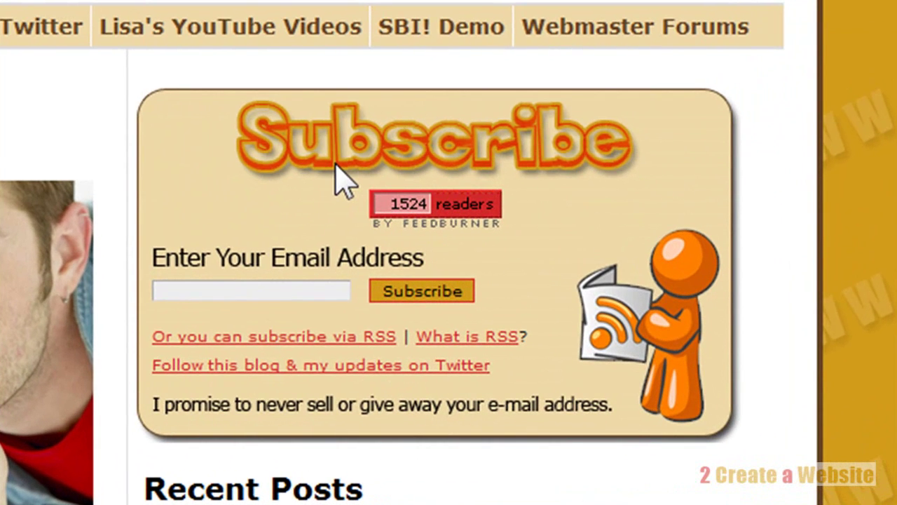
right_click(308, 214)
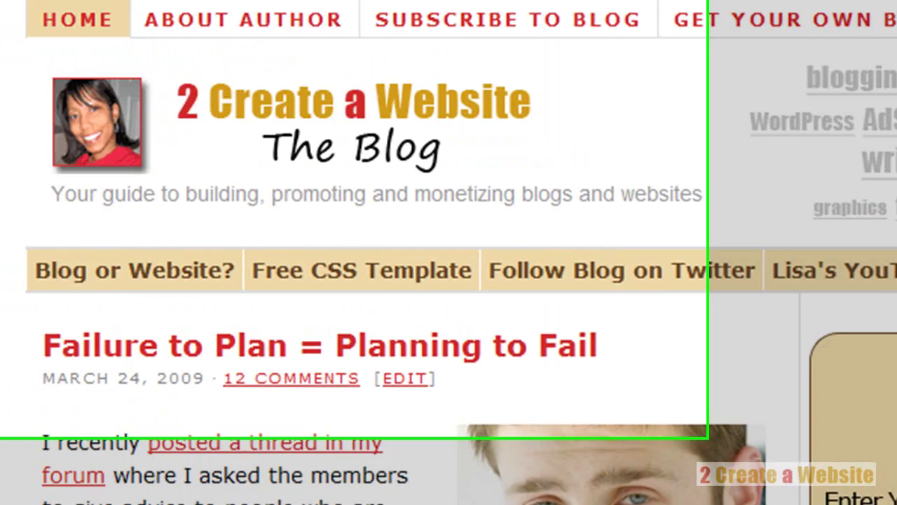